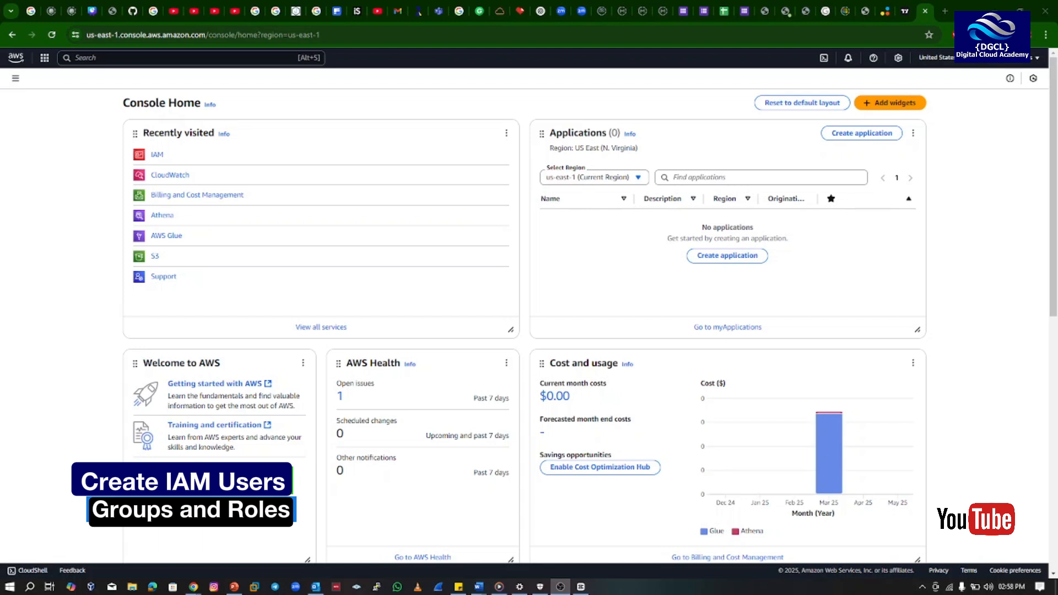
scroll(440, 212, "down", 4)
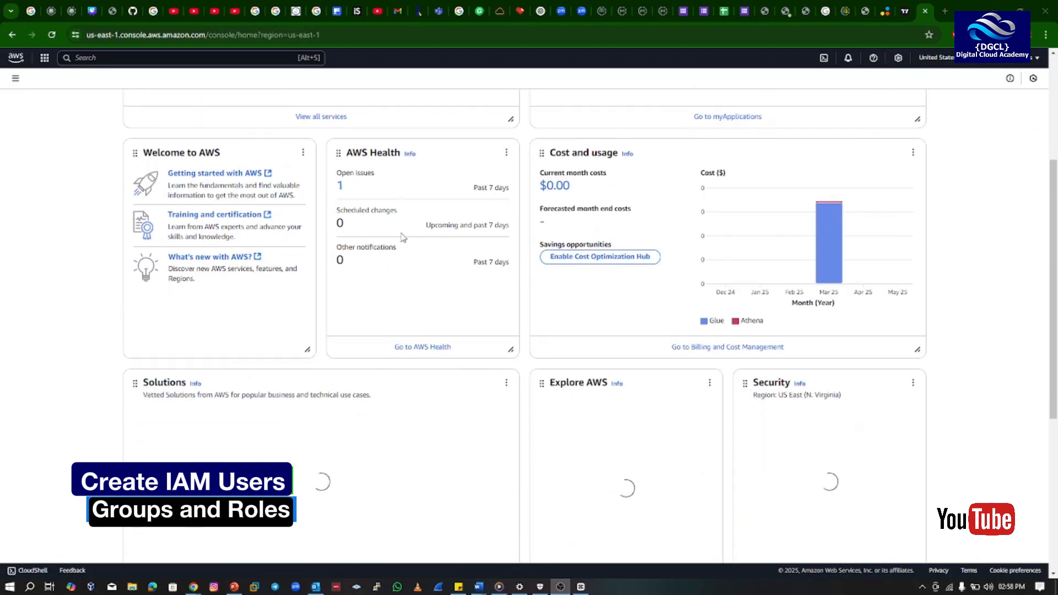
scroll(400, 243, "up", 4)
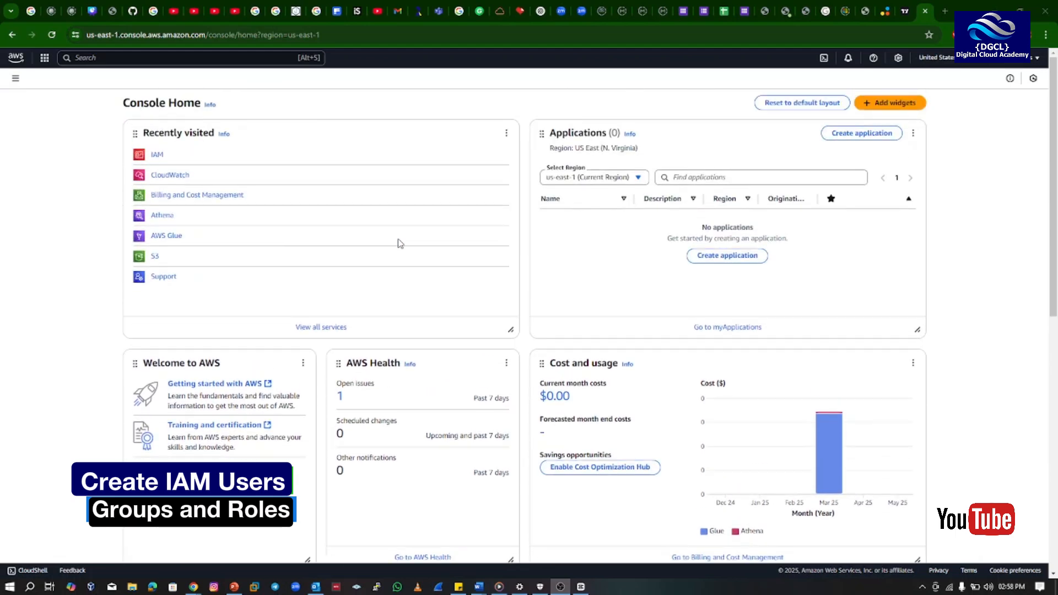
scroll(400, 243, "down", 1)
scroll(397, 243, "up", 1)
scroll(400, 243, "down", 1)
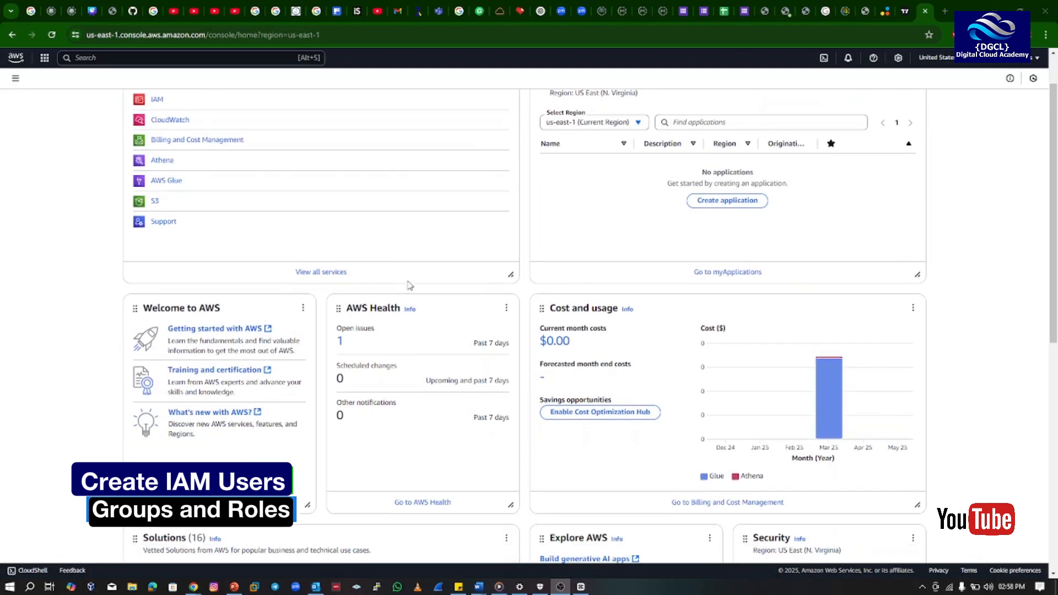
scroll(412, 285, "up", 1)
scroll(412, 285, "down", 1)
scroll(412, 284, "up", 1)
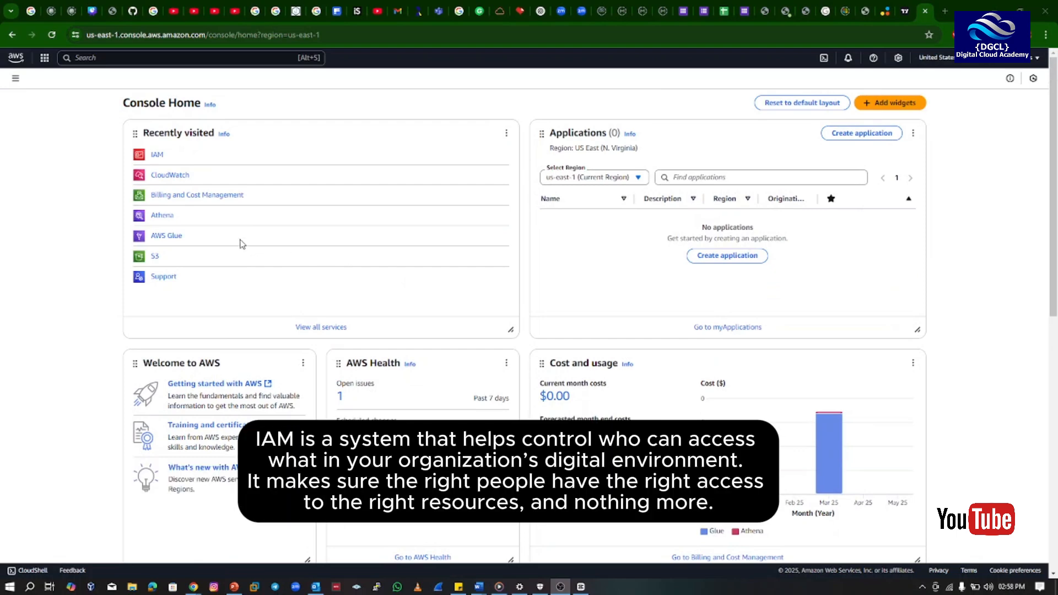
scroll(567, 245, "down", 1)
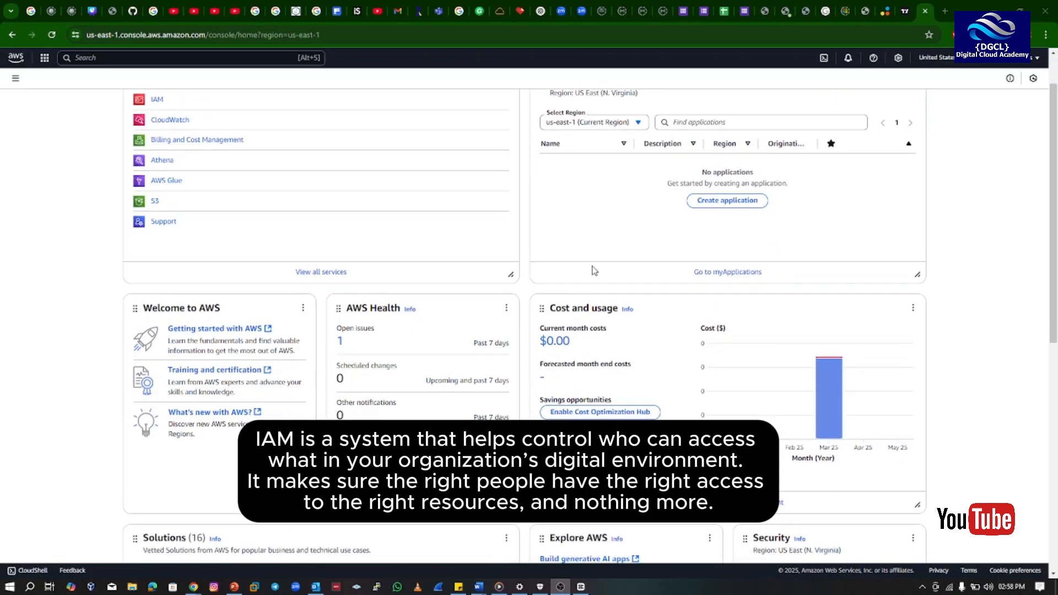
scroll(593, 270, "up", 1)
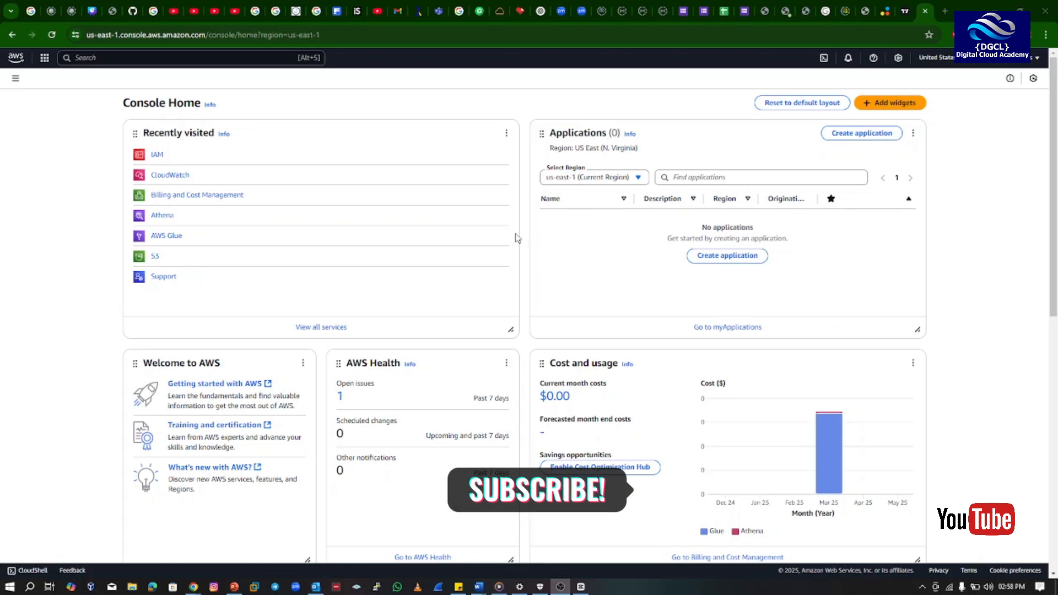
scroll(519, 236, "down", 1)
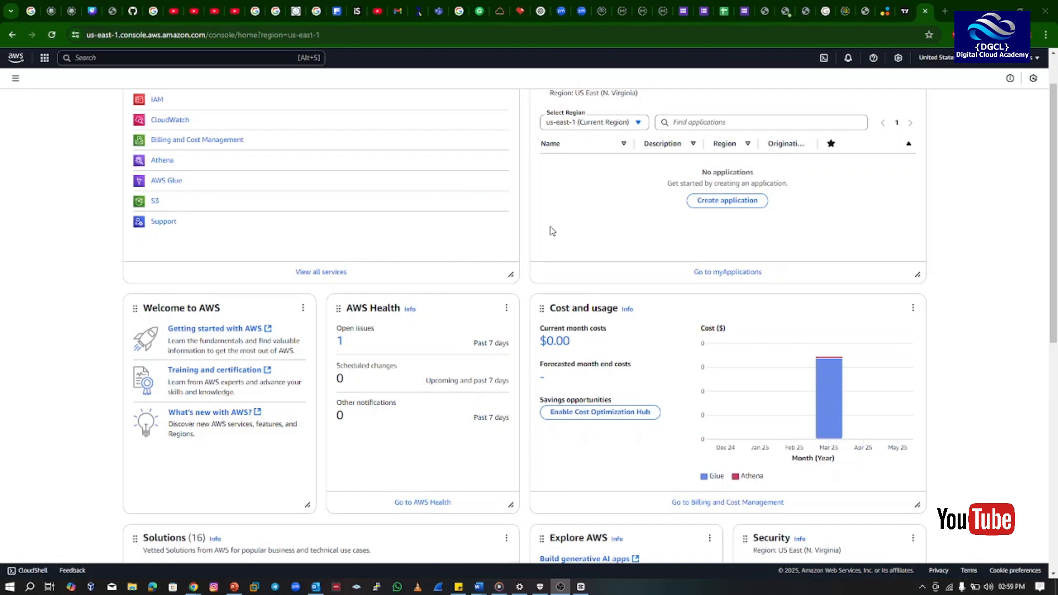
scroll(551, 231, "up", 1)
scroll(551, 231, "down", 7)
scroll(552, 265, "up", 7)
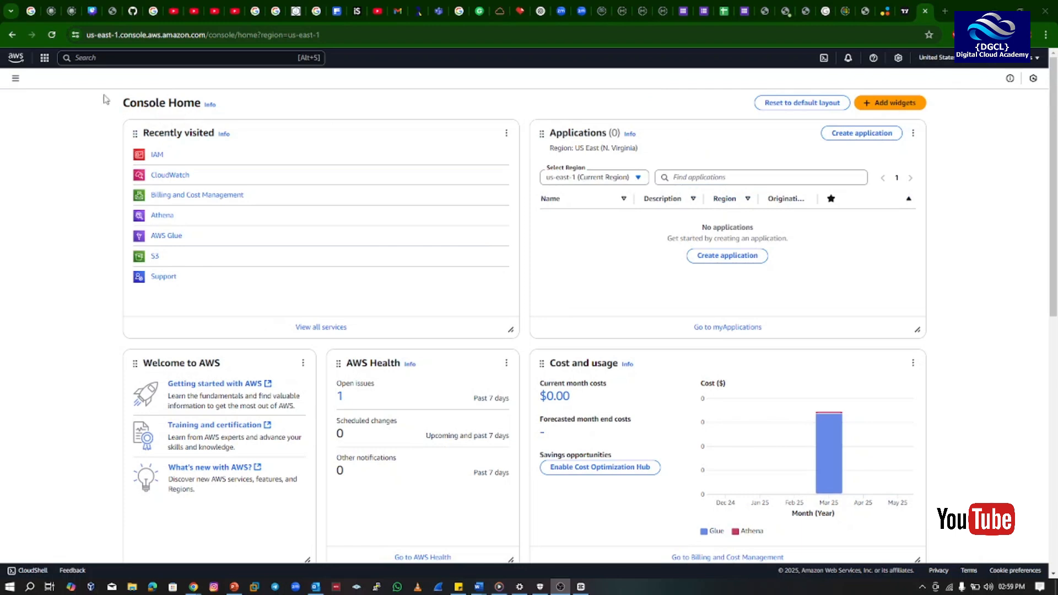
Search the AWS services for IAM, open it and go to its Users list.
left_click(118, 58)
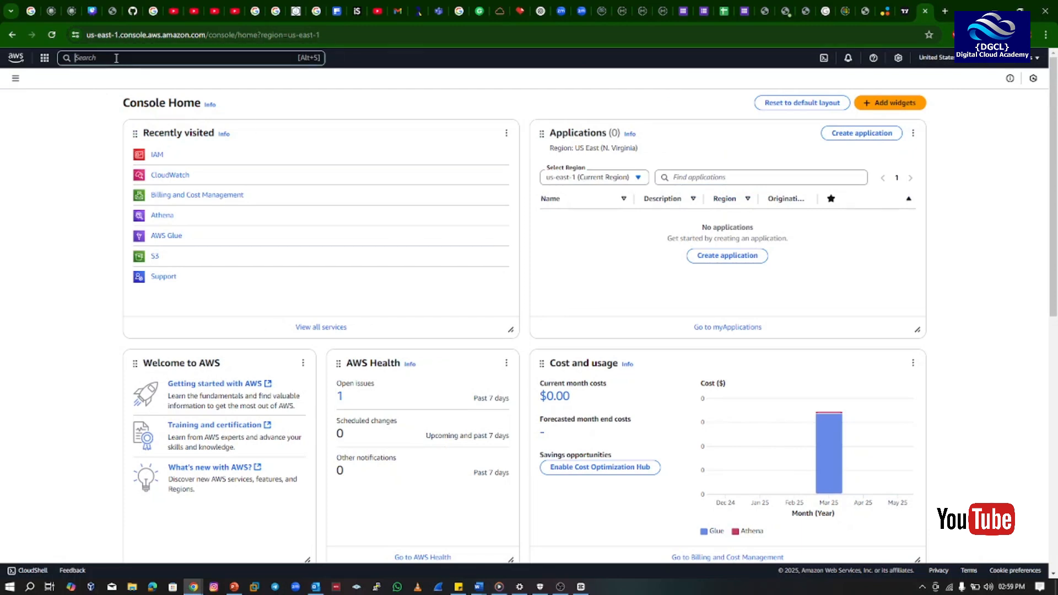
type("IAM")
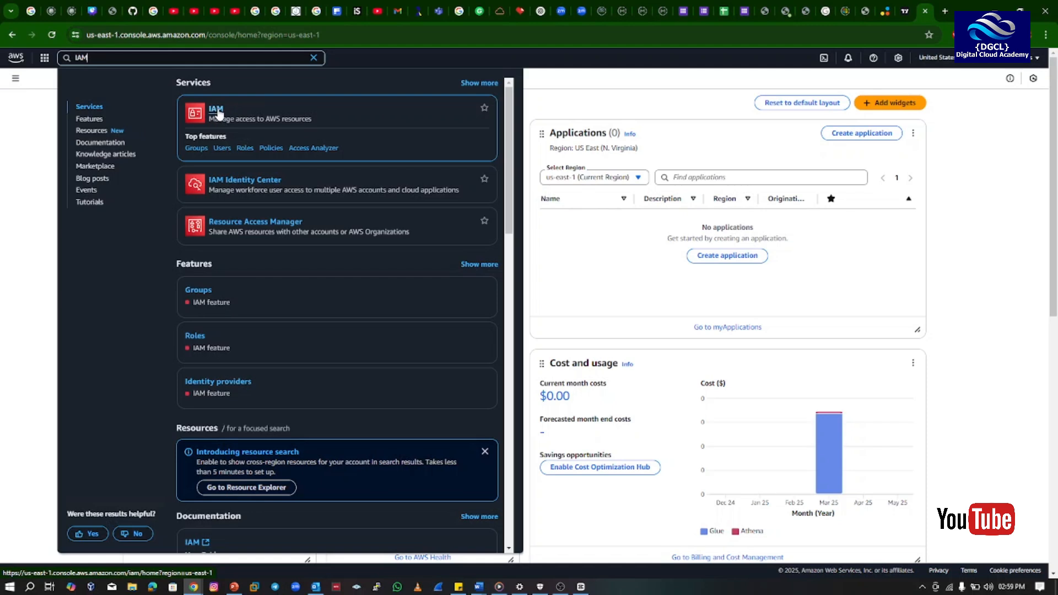
left_click(219, 114)
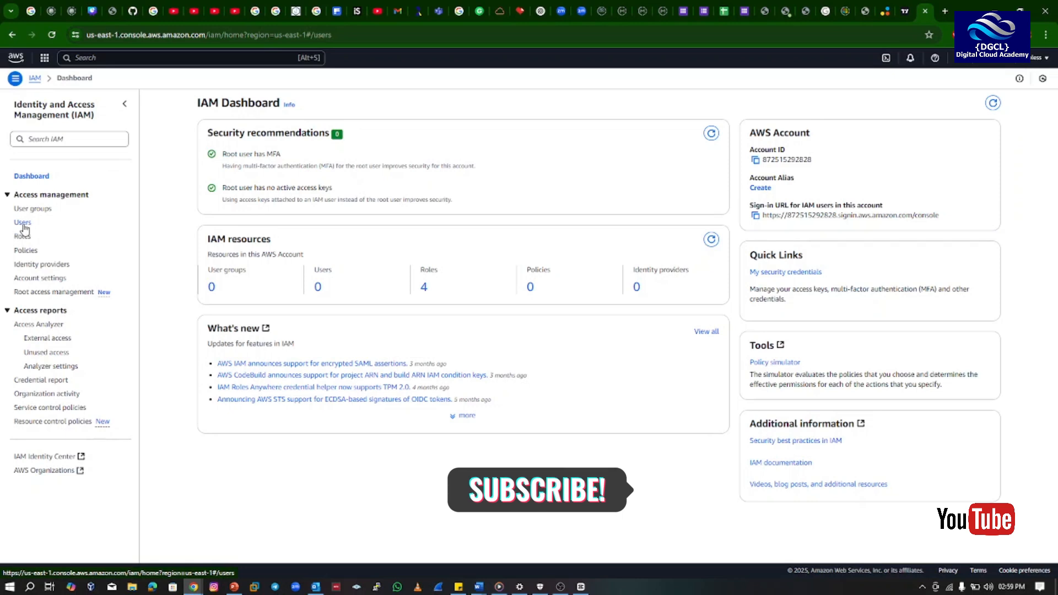
left_click(23, 225)
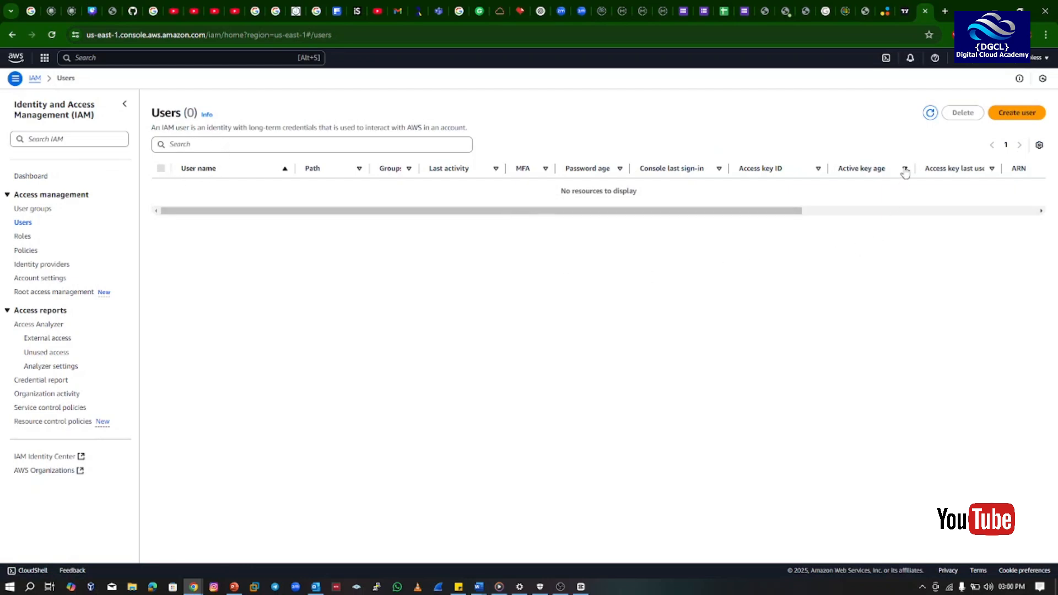
Start creating a user, enter the person's first name as user name and provide access to the AWS Management Console.
left_click(1013, 118)
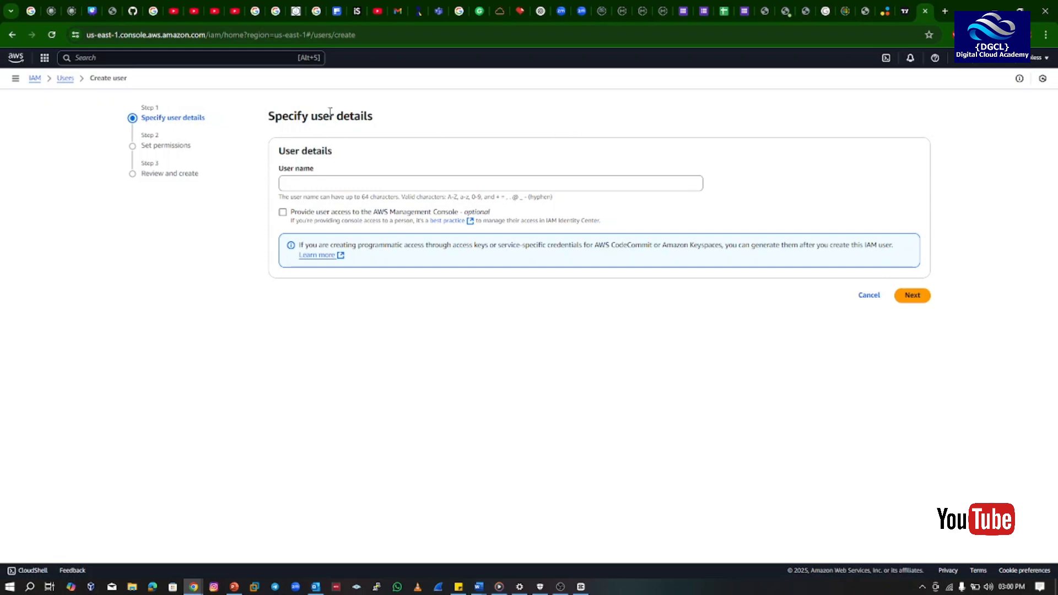
left_click(304, 182)
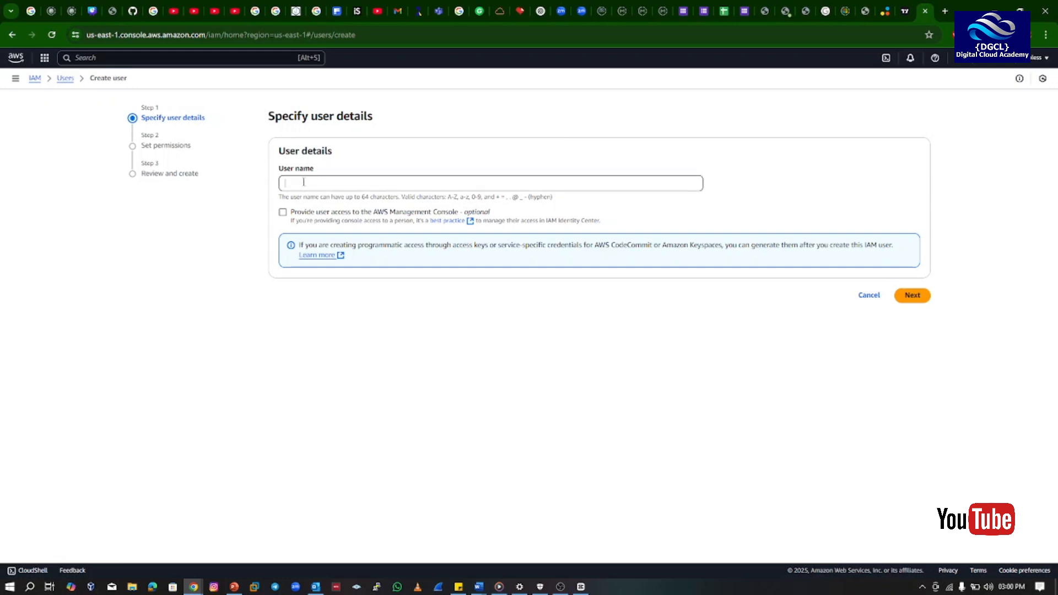
left_click_drag(145, 118, 194, 144)
left_click_drag(142, 173, 205, 174)
left_click(215, 176)
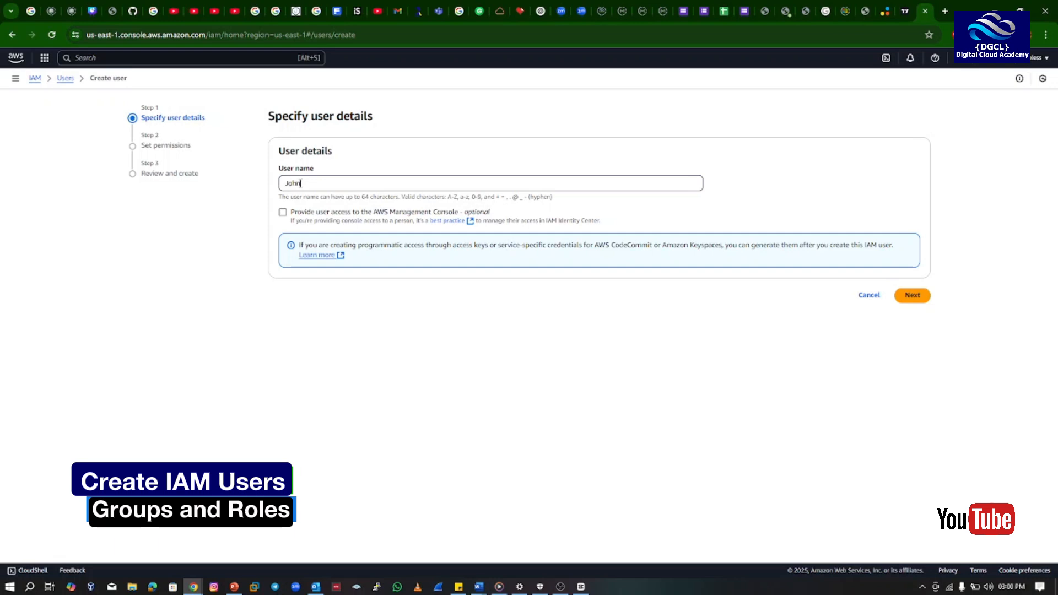
left_click(283, 213)
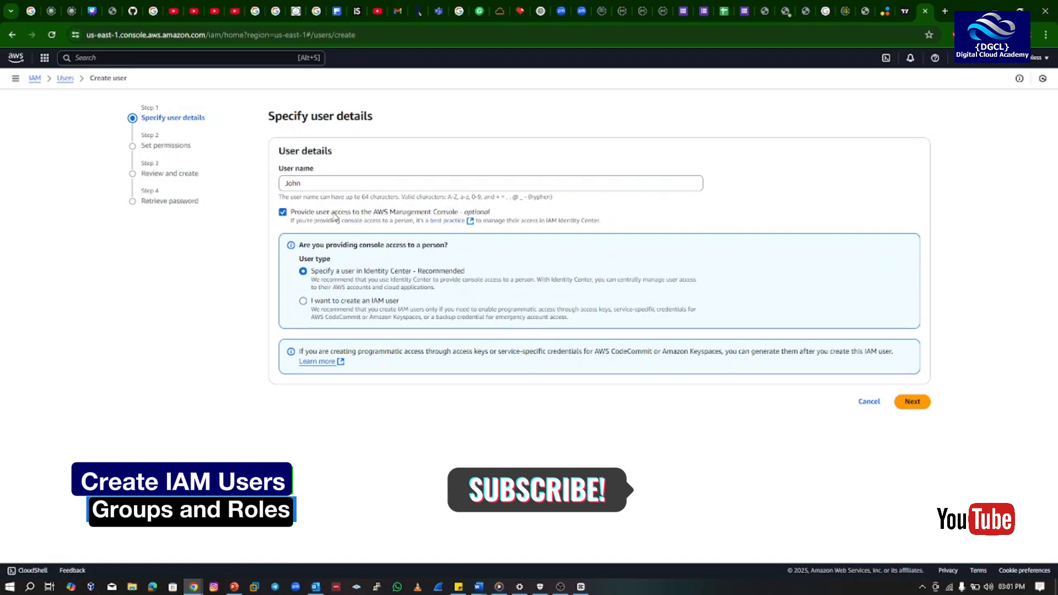
left_click_drag(331, 215, 451, 217)
left_click(441, 216)
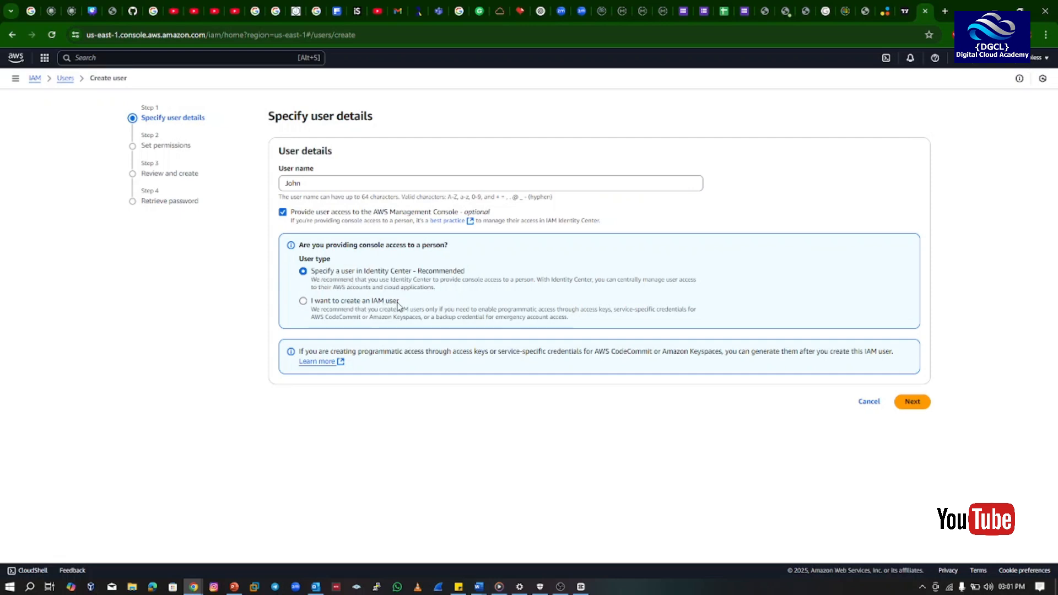
Choose to create an IAM user with an autogenerated console password and continue to the permissions settings.
left_click(302, 302)
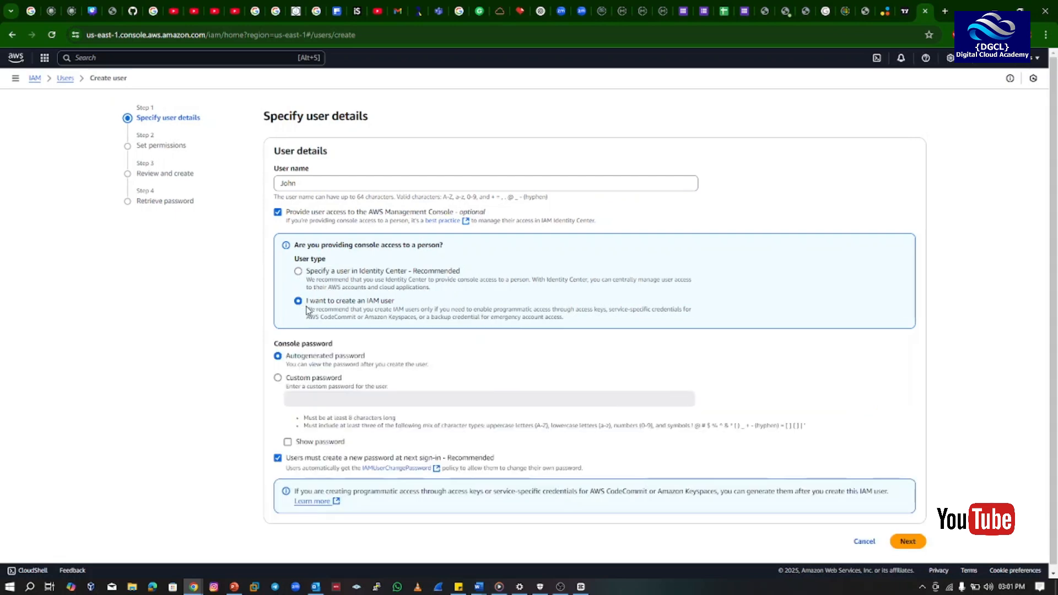
scroll(298, 305, "down", 1)
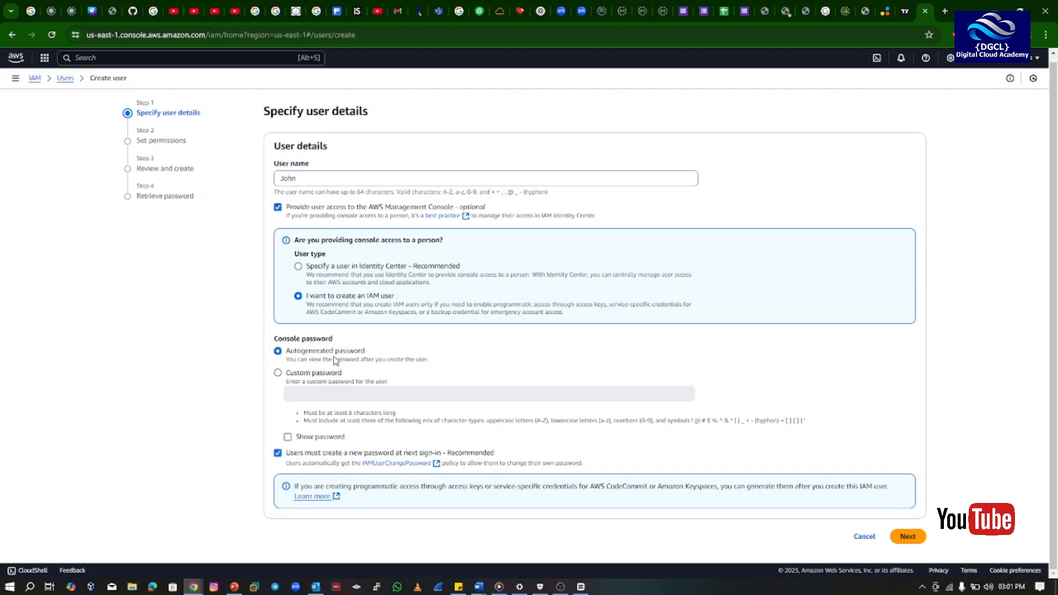
left_click(277, 374)
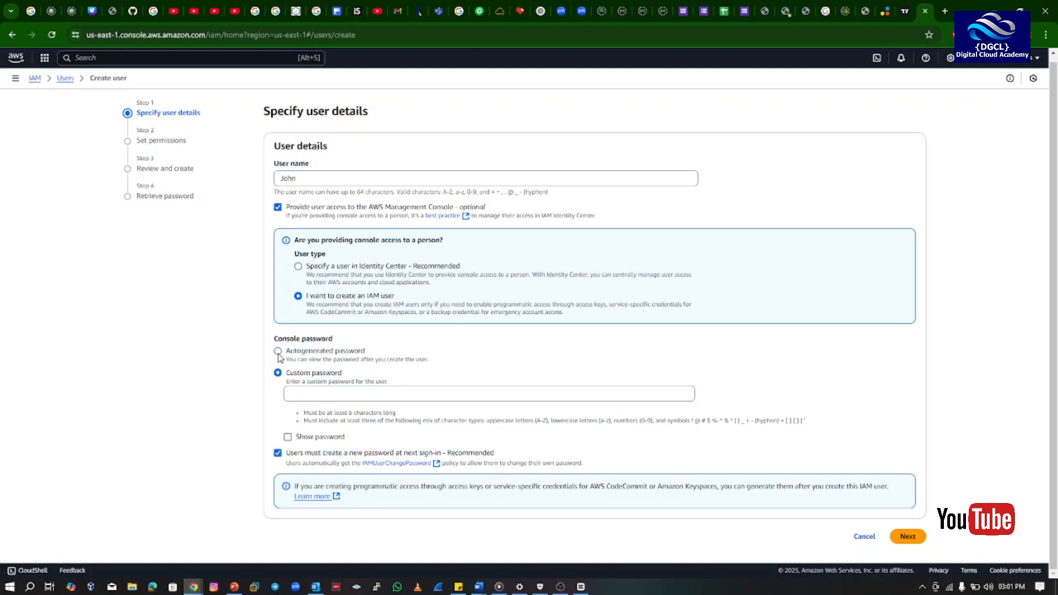
left_click(278, 353)
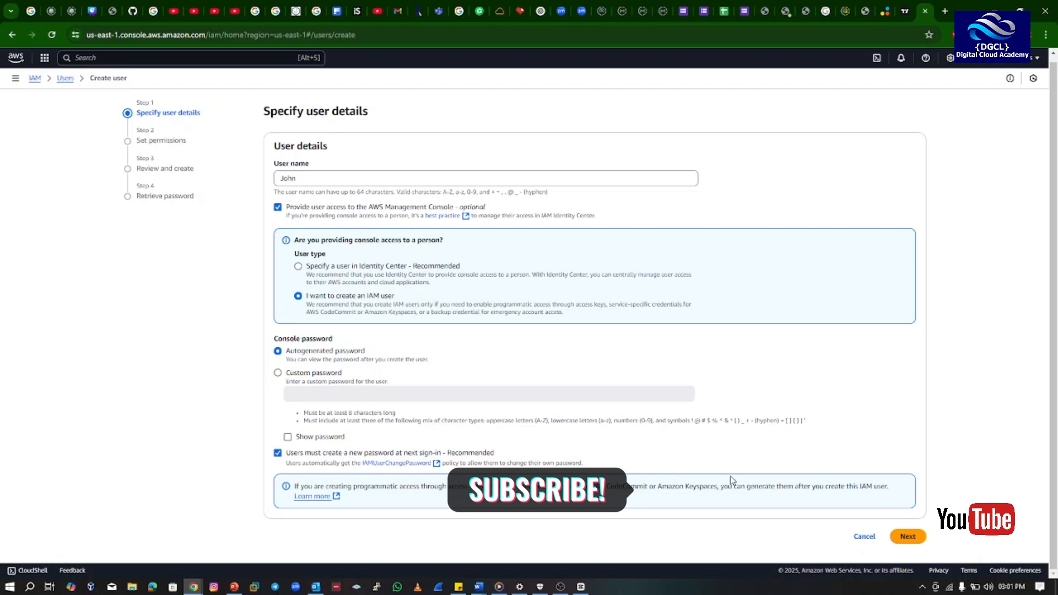
left_click(900, 537)
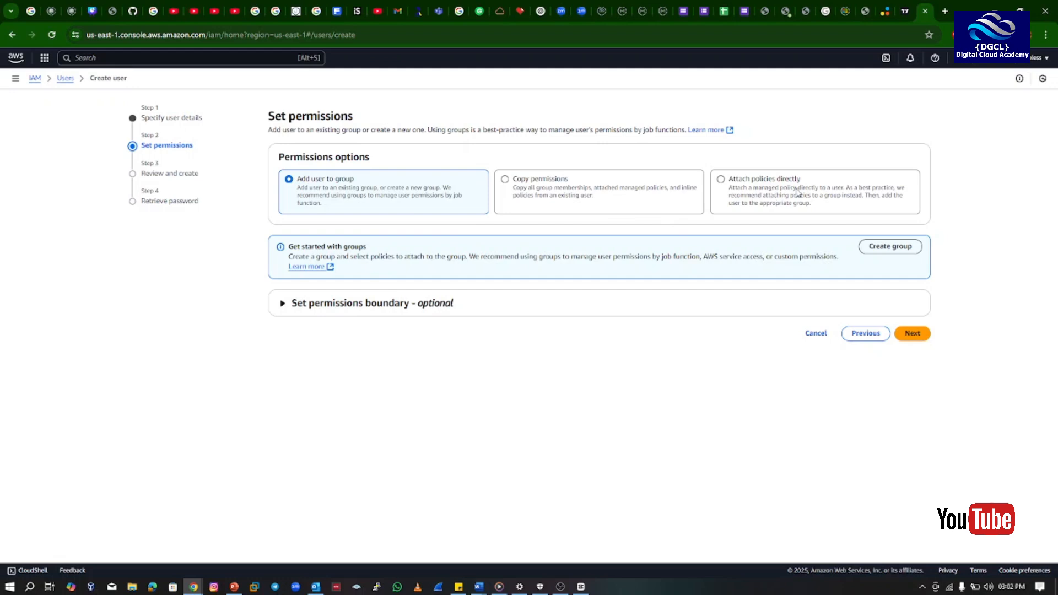
Choose to attach policies directly, filter the policies by "s3F", and expand and select AmazonS3FullAccess.
left_click(721, 182)
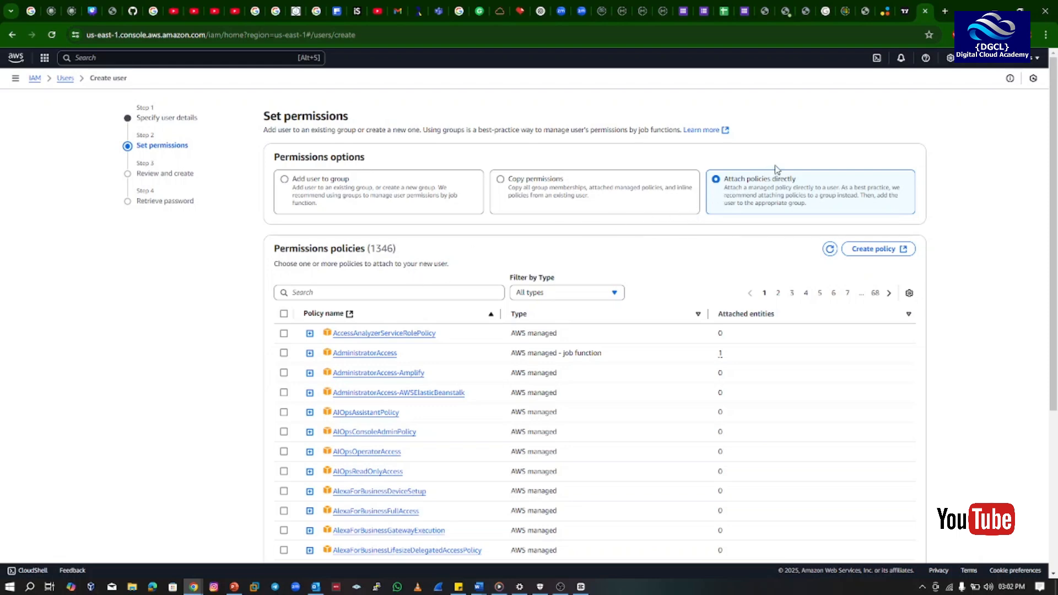
scroll(445, 252, "down", 2)
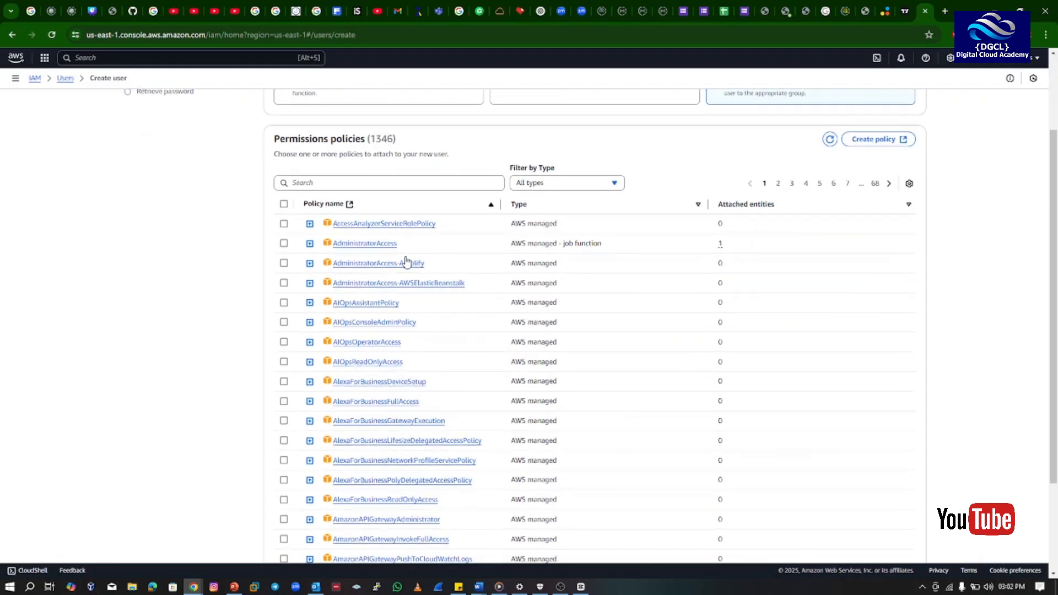
left_click(330, 184)
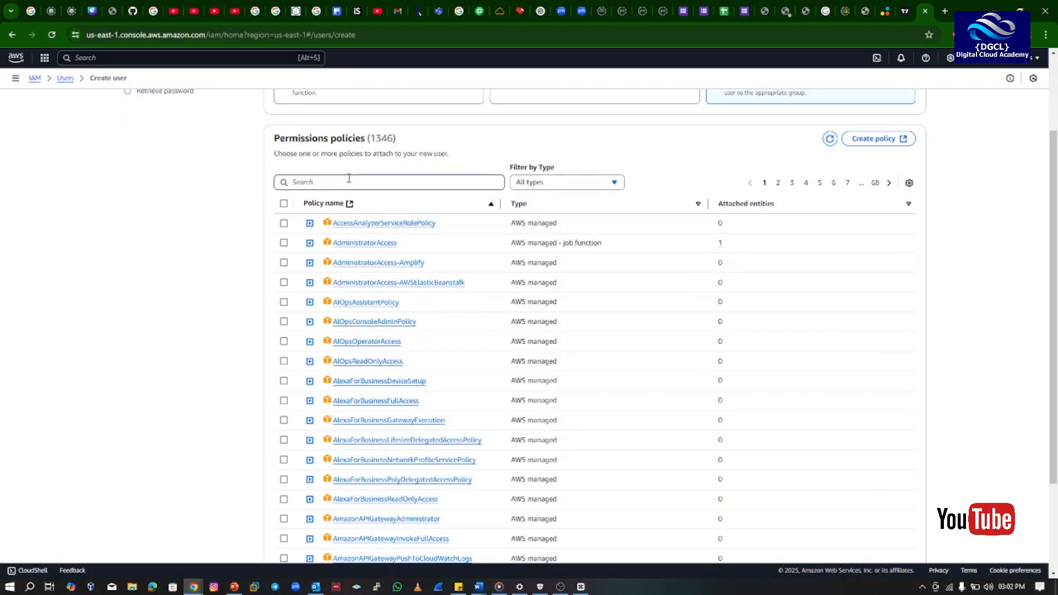
type("s3")
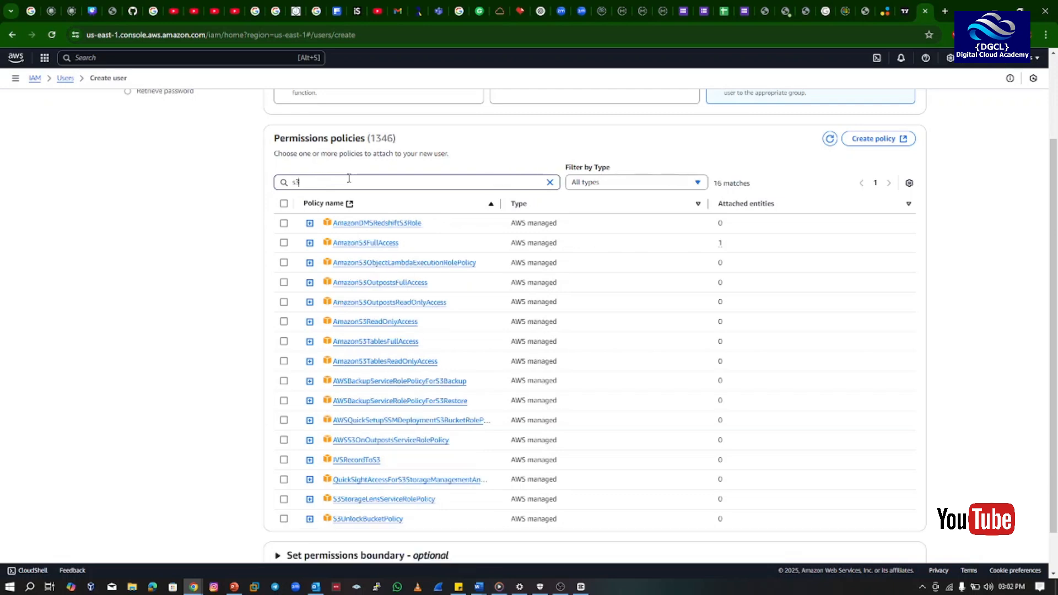
type("f")
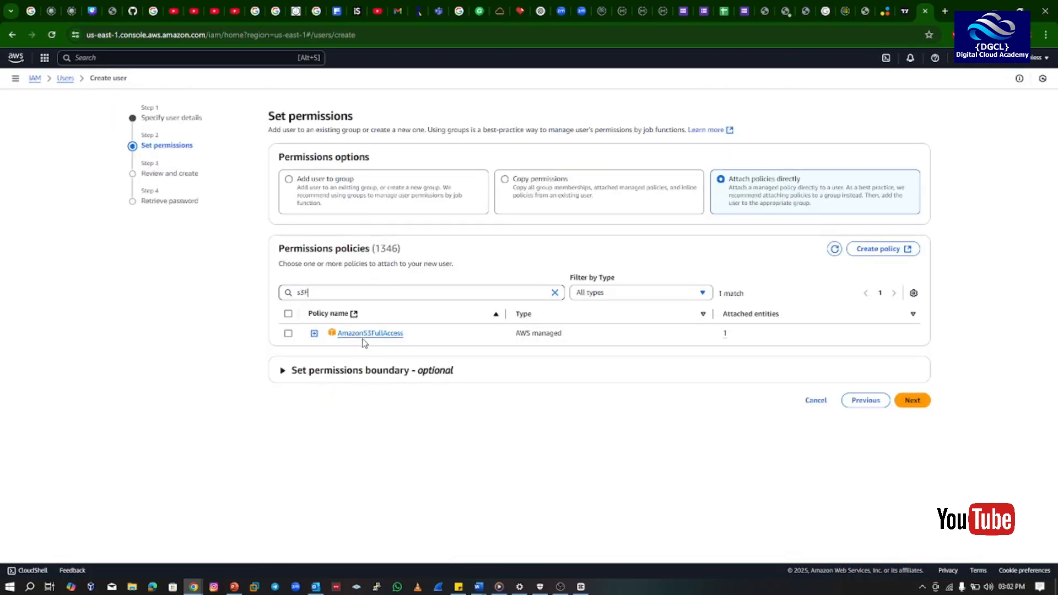
left_click(314, 333)
left_click(288, 336)
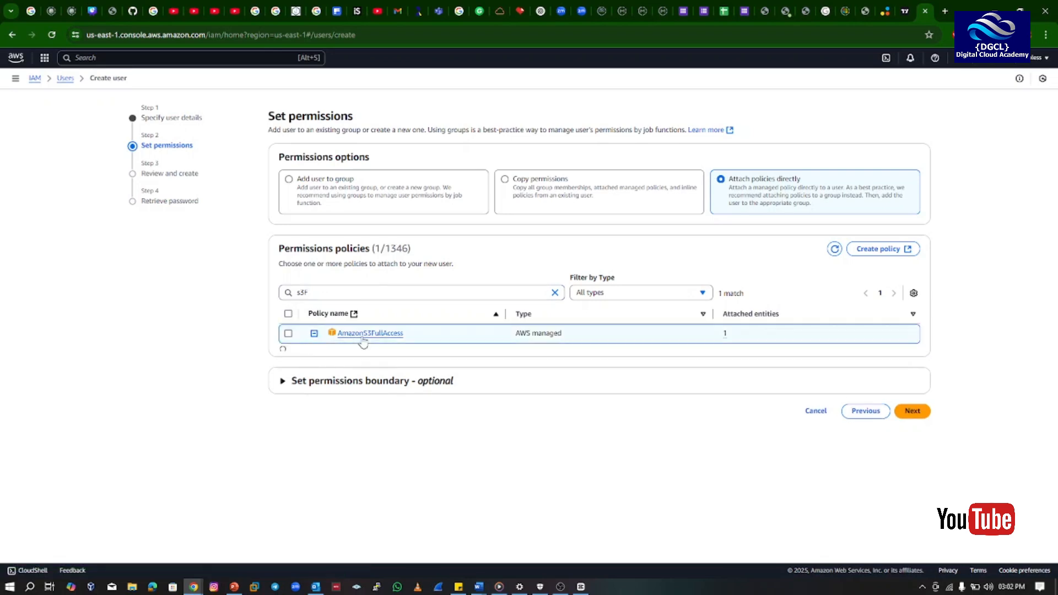
Clear the policy filter and look through the full list of available permissions policies.
left_click(318, 293)
key("BackSpace")
key("BackSpace")
key("BackSpace")
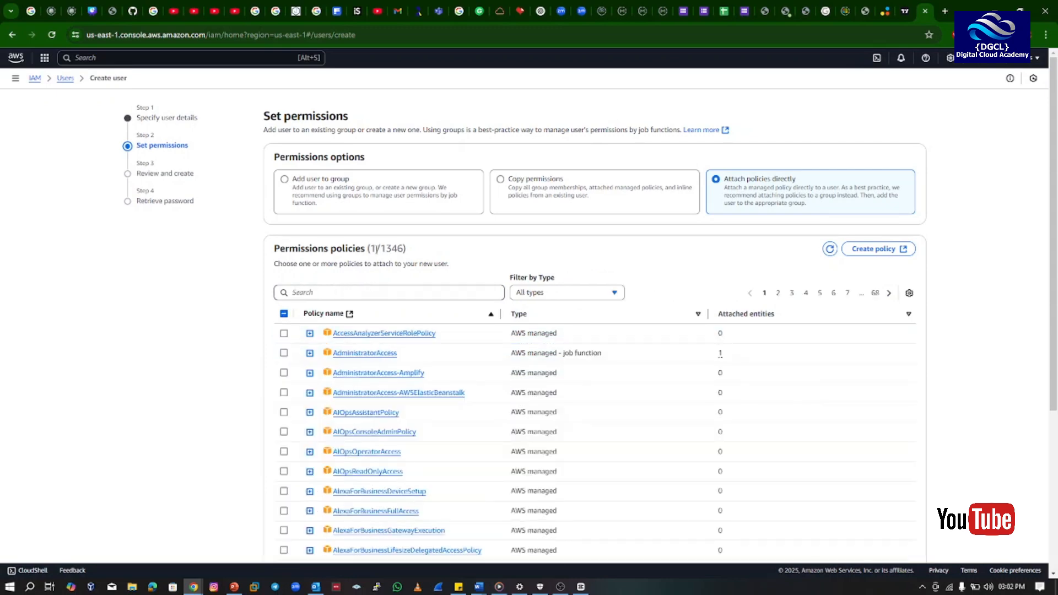
scroll(352, 330, "down", 5)
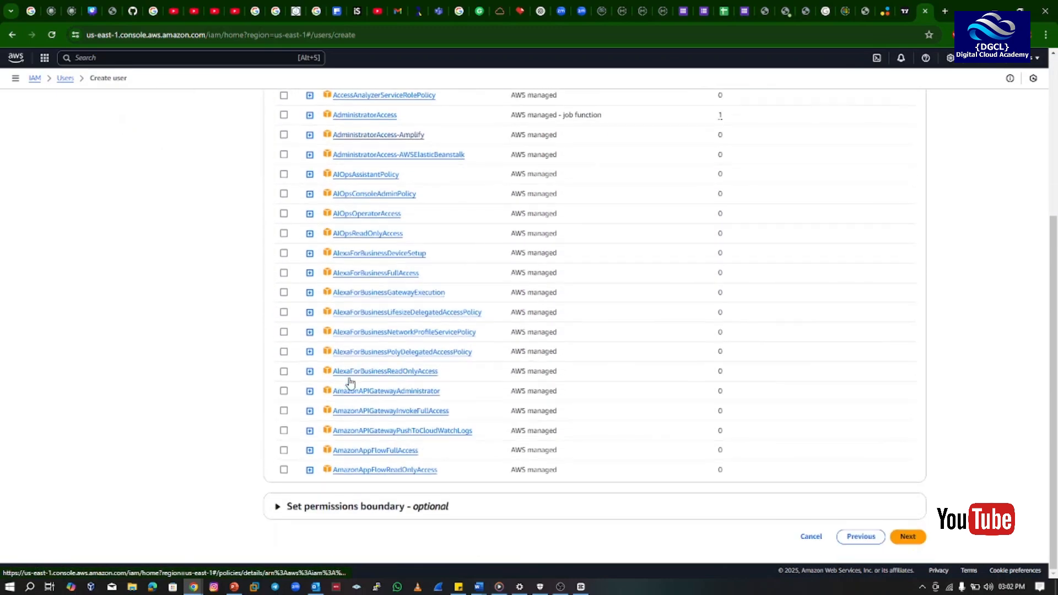
scroll(349, 378, "up", 5)
scroll(349, 382, "down", 3)
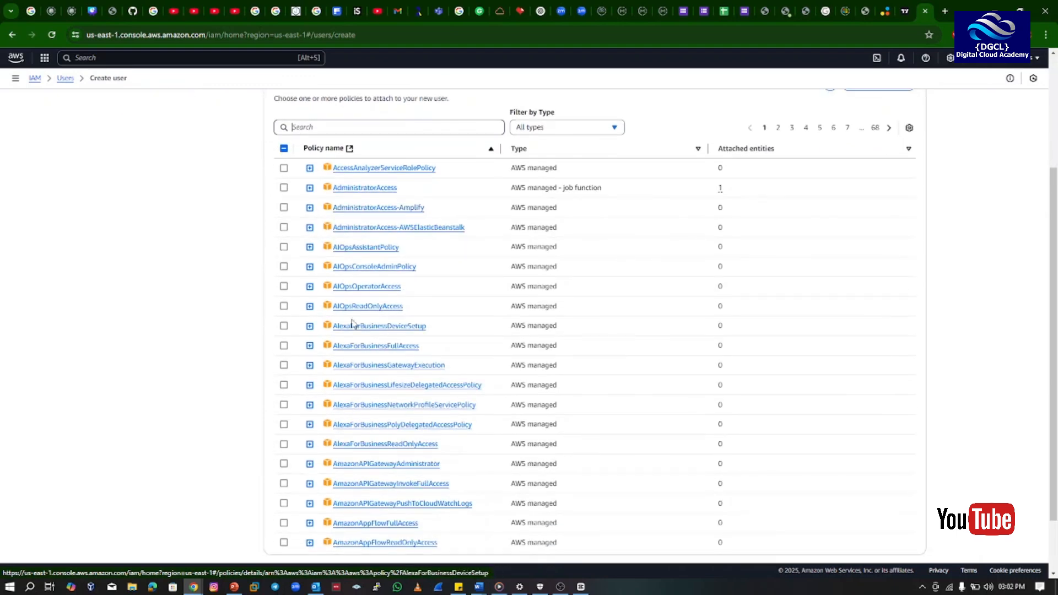
scroll(361, 322, "up", 2)
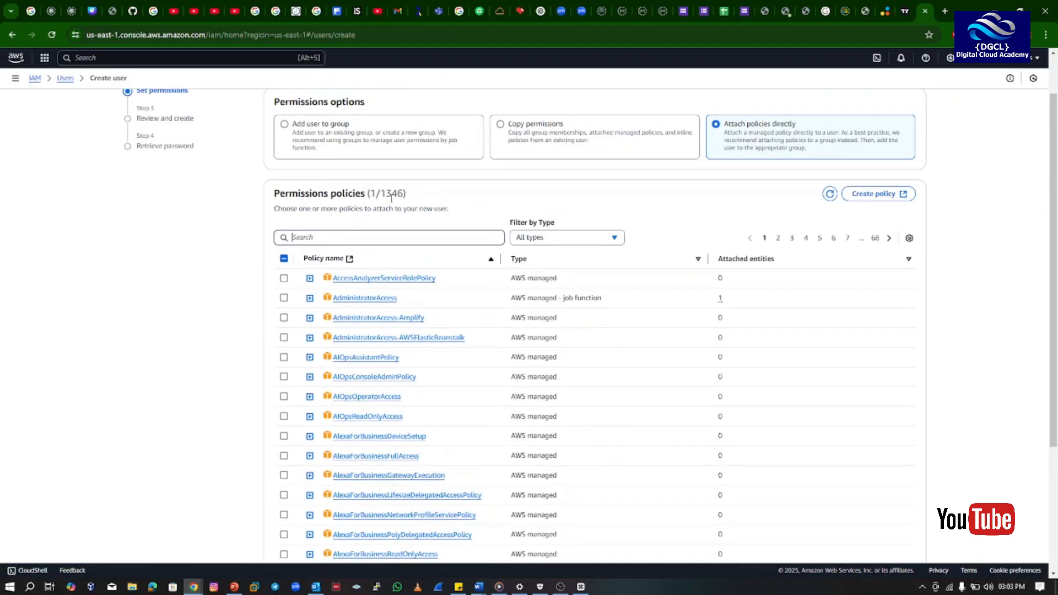
left_click_drag(380, 193, 420, 197)
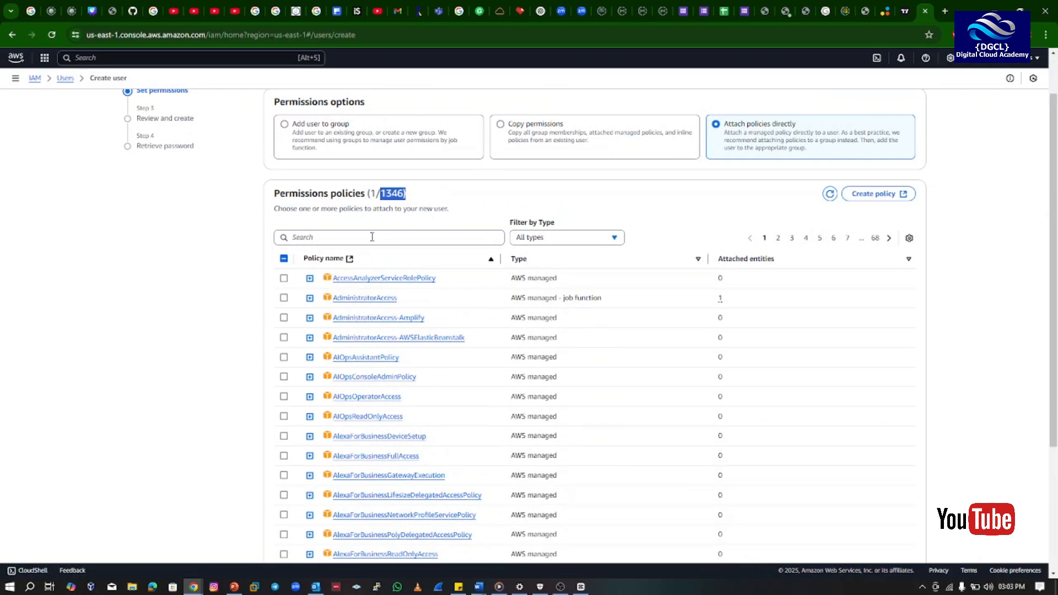
left_click(390, 207)
Filter the permissions policies by "IAMFU" and expand IAMFullAccess to view its JSON definition.
left_click(353, 237)
type("IAMFU")
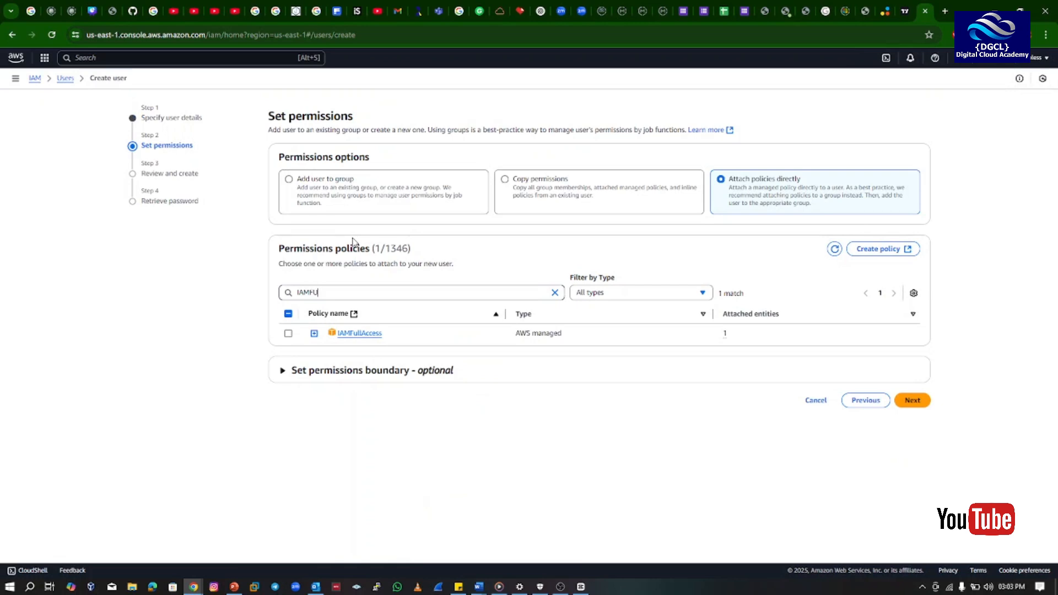
left_click(314, 334)
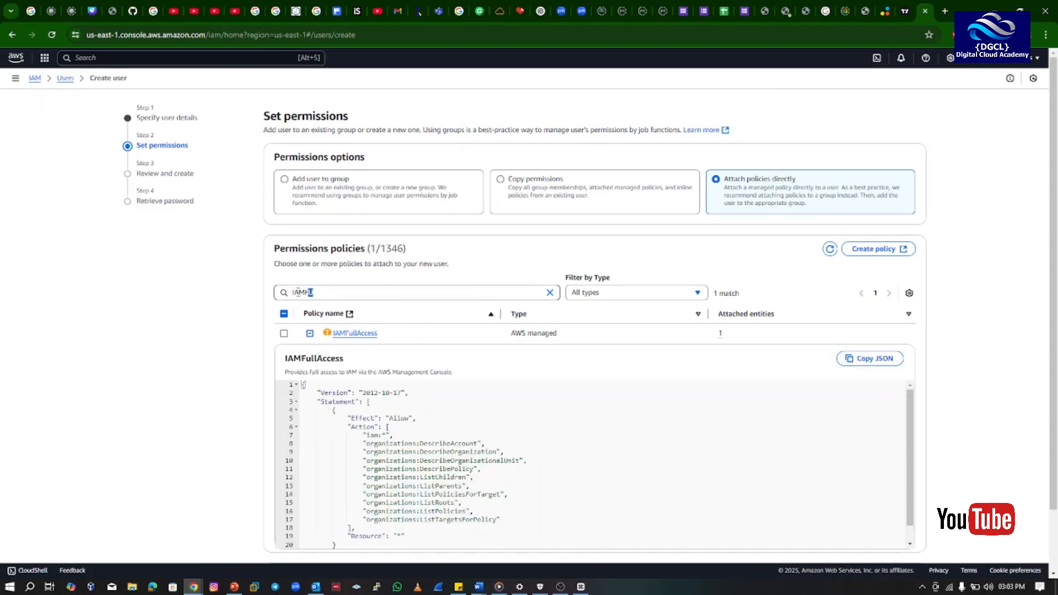
Clear the policy filter and continue to the review page with only AmazonS3FullAccess selected.
left_click_drag(297, 293, 269, 296)
key("BackSpace")
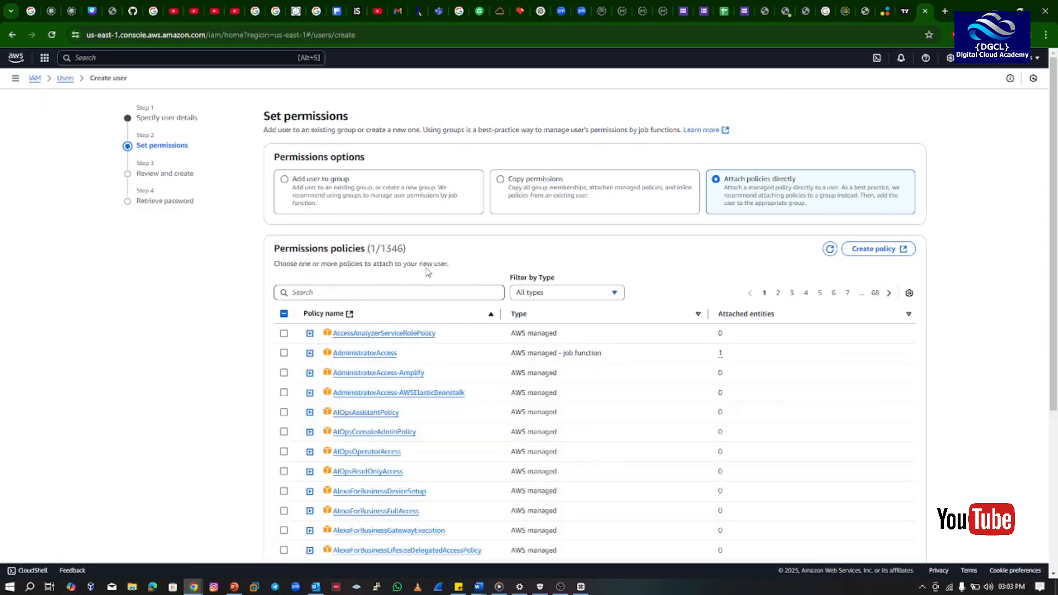
scroll(453, 280, "down", 4)
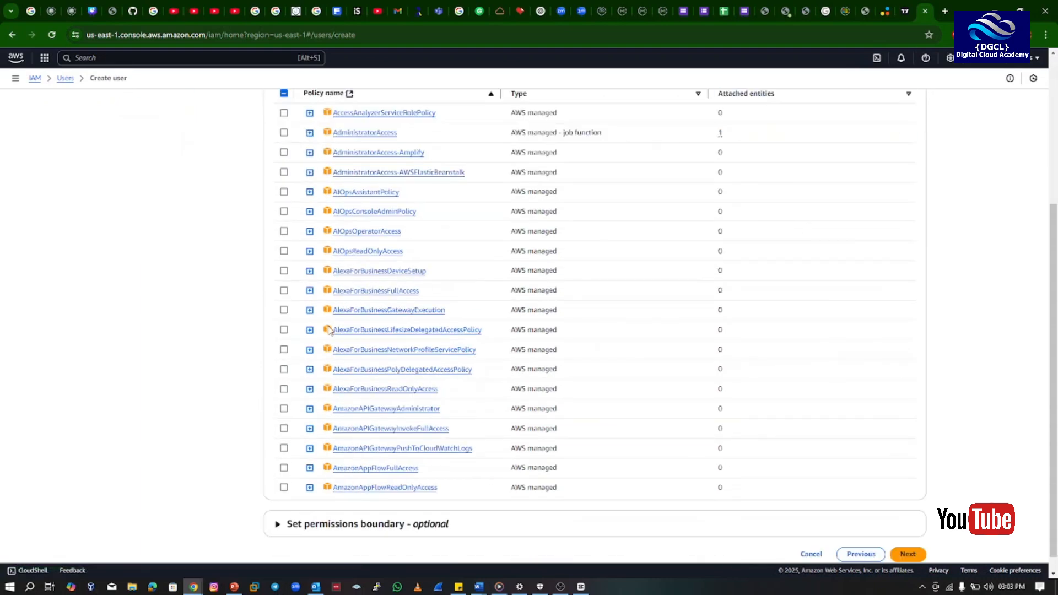
scroll(421, 371, "down", 1)
scroll(418, 372, "up", 2)
scroll(419, 373, "down", 2)
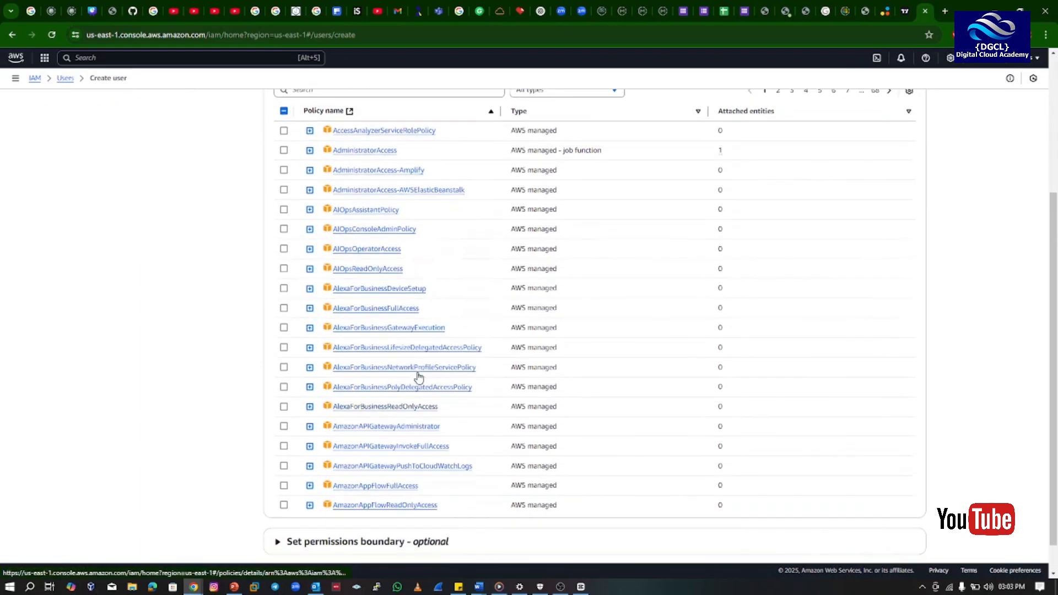
scroll(419, 373, "up", 2)
scroll(496, 380, "down", 2)
scroll(613, 383, "down", 1)
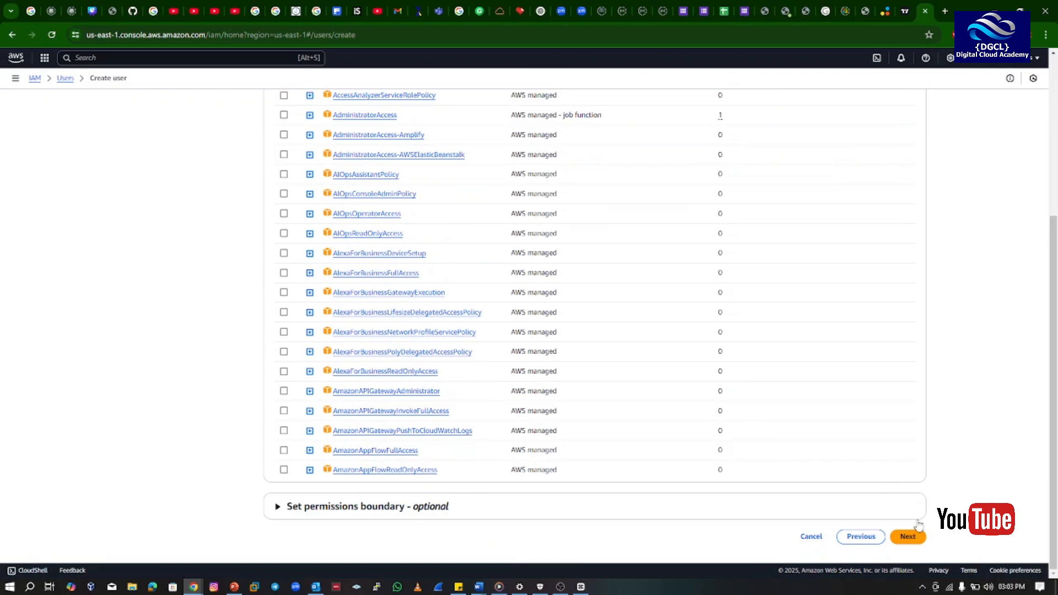
left_click(908, 537)
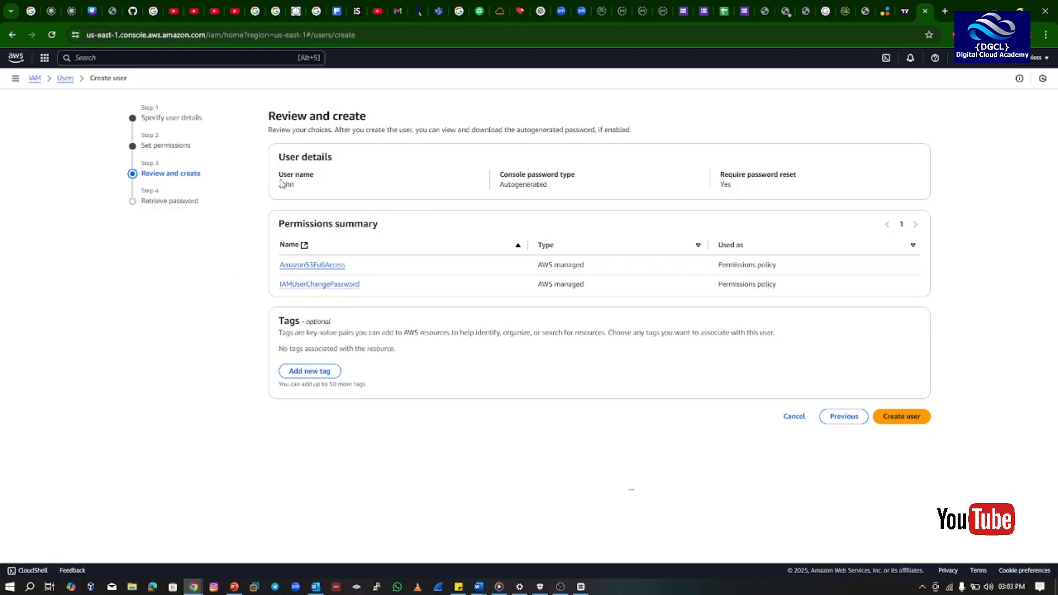
Review the user name, console password type and password reset requirement, and create the user.
left_click_drag(280, 188, 309, 190)
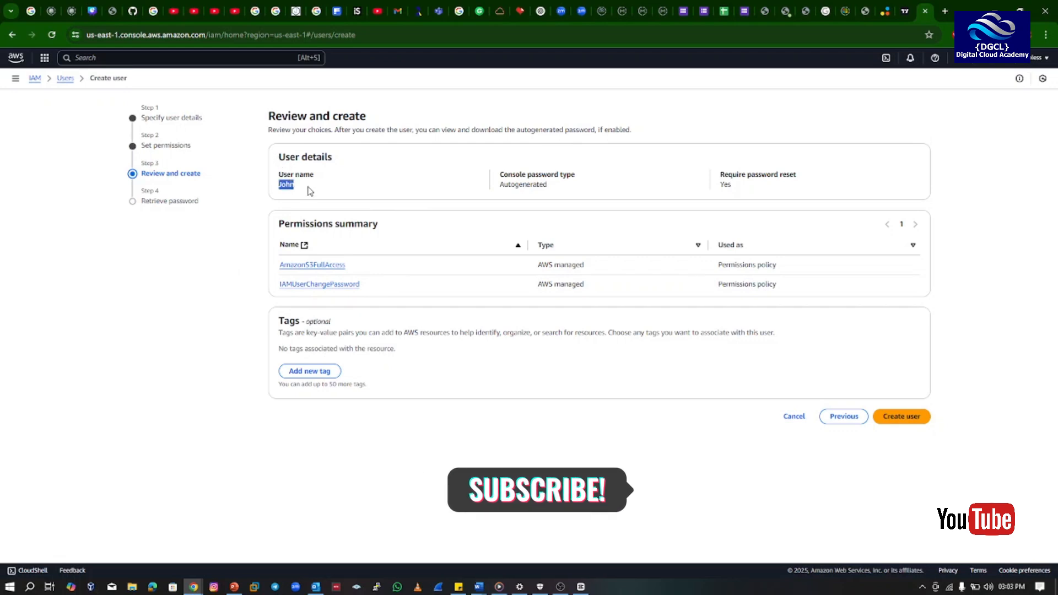
left_click_drag(500, 188, 560, 191)
left_click(565, 191)
left_click_drag(754, 189, 717, 189)
left_click(692, 198)
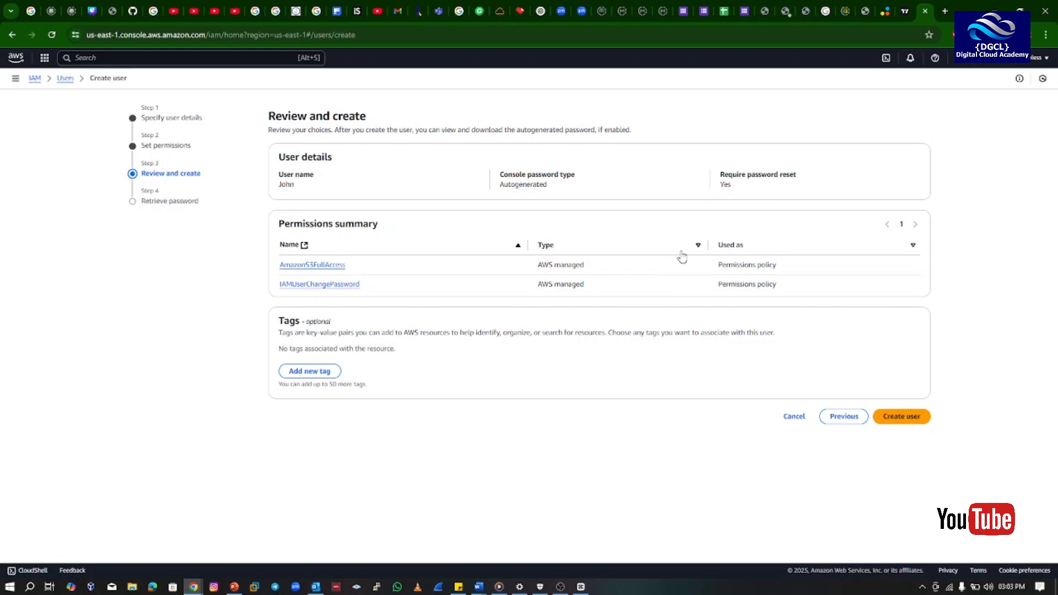
left_click(895, 419)
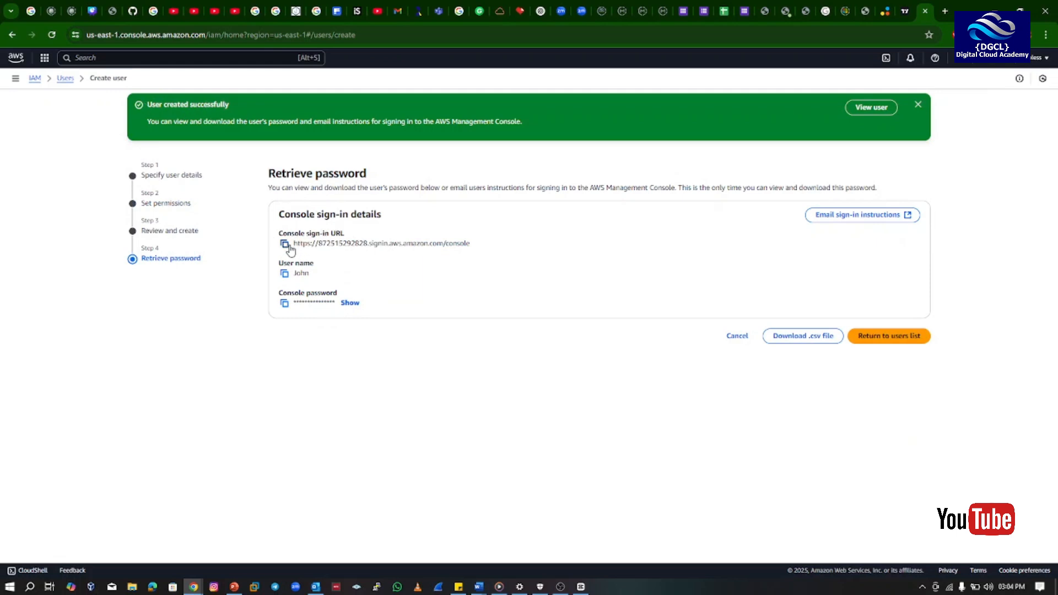
Check the new user's console sign-in URL, user name and console password, and return to the users list.
left_click_drag(313, 244, 438, 244)
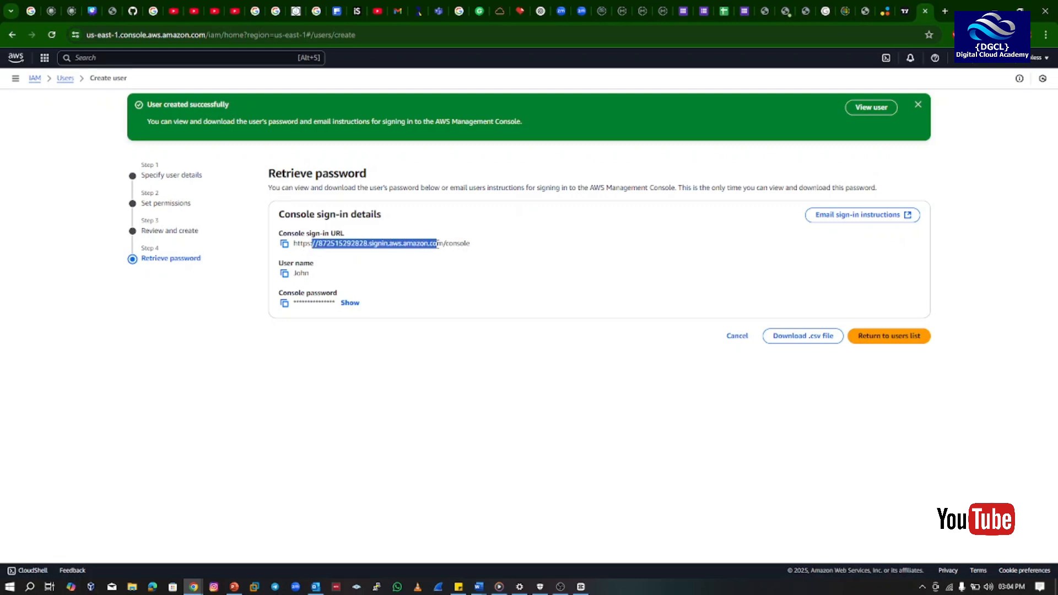
left_click(482, 243)
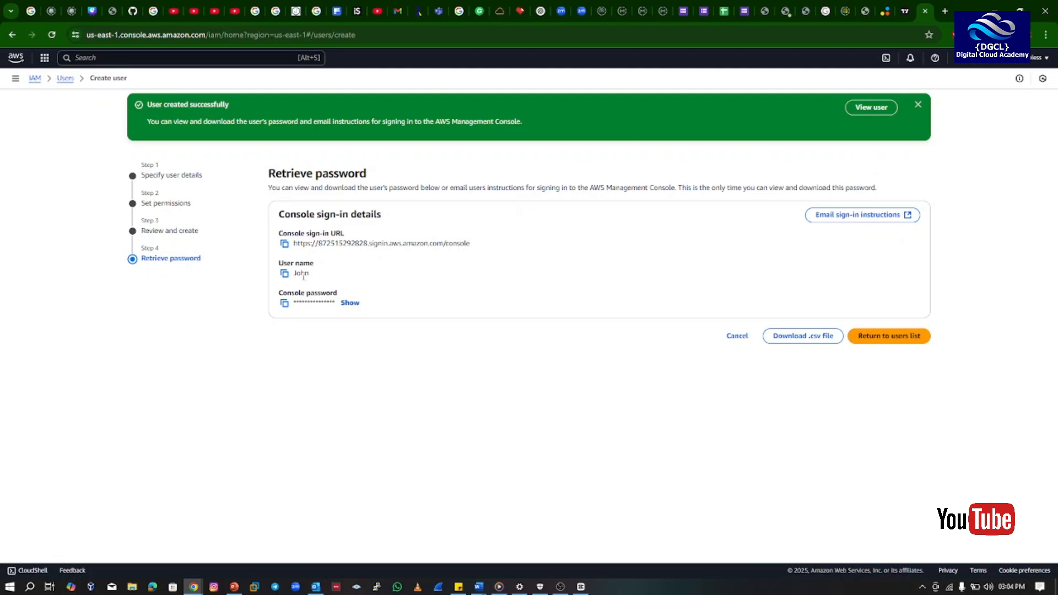
left_click_drag(302, 274, 322, 276)
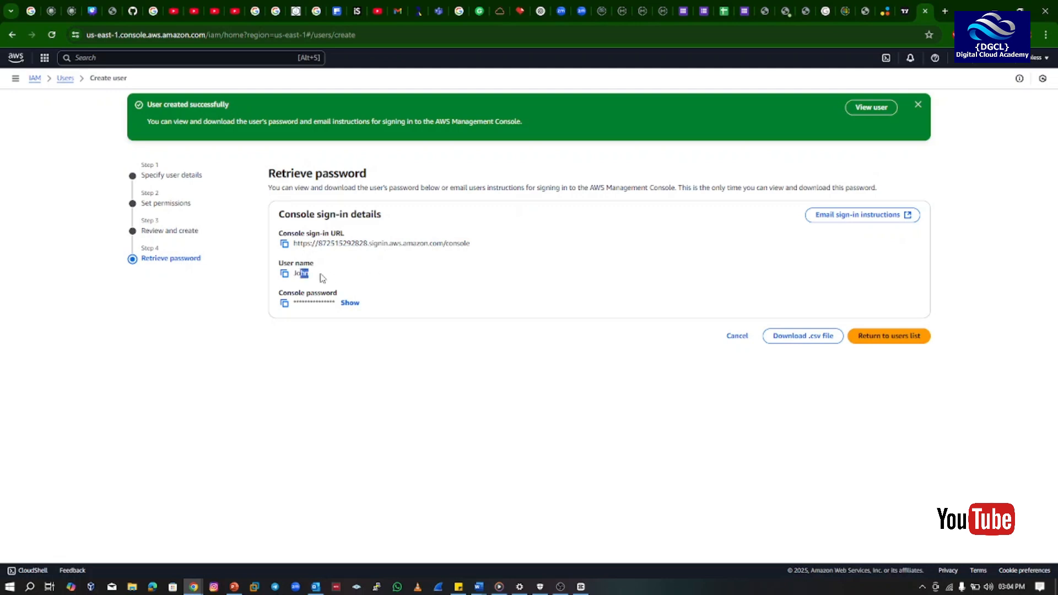
left_click(349, 303)
left_click(342, 304)
left_click(890, 339)
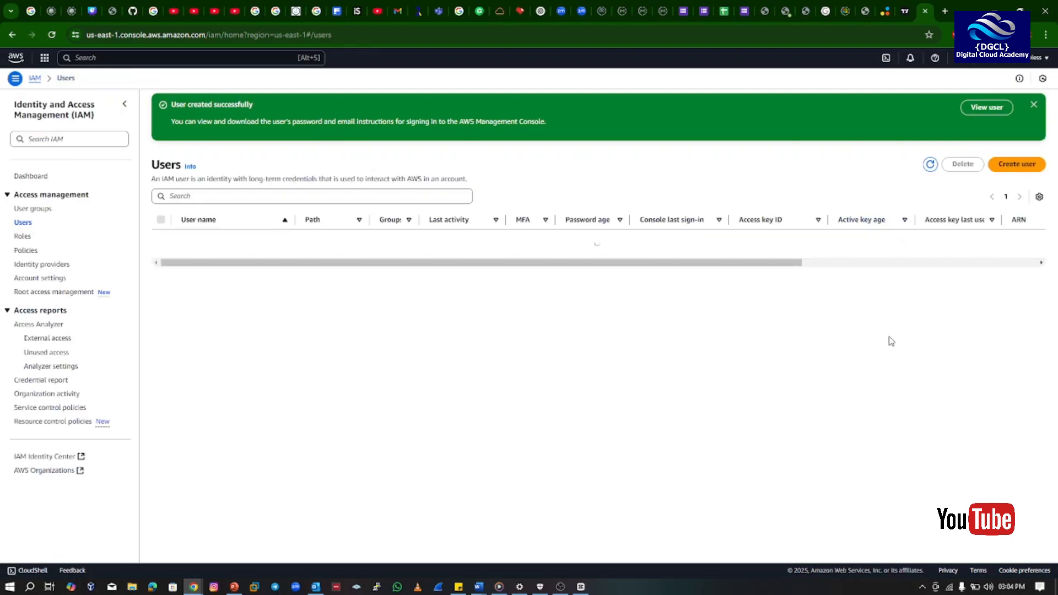